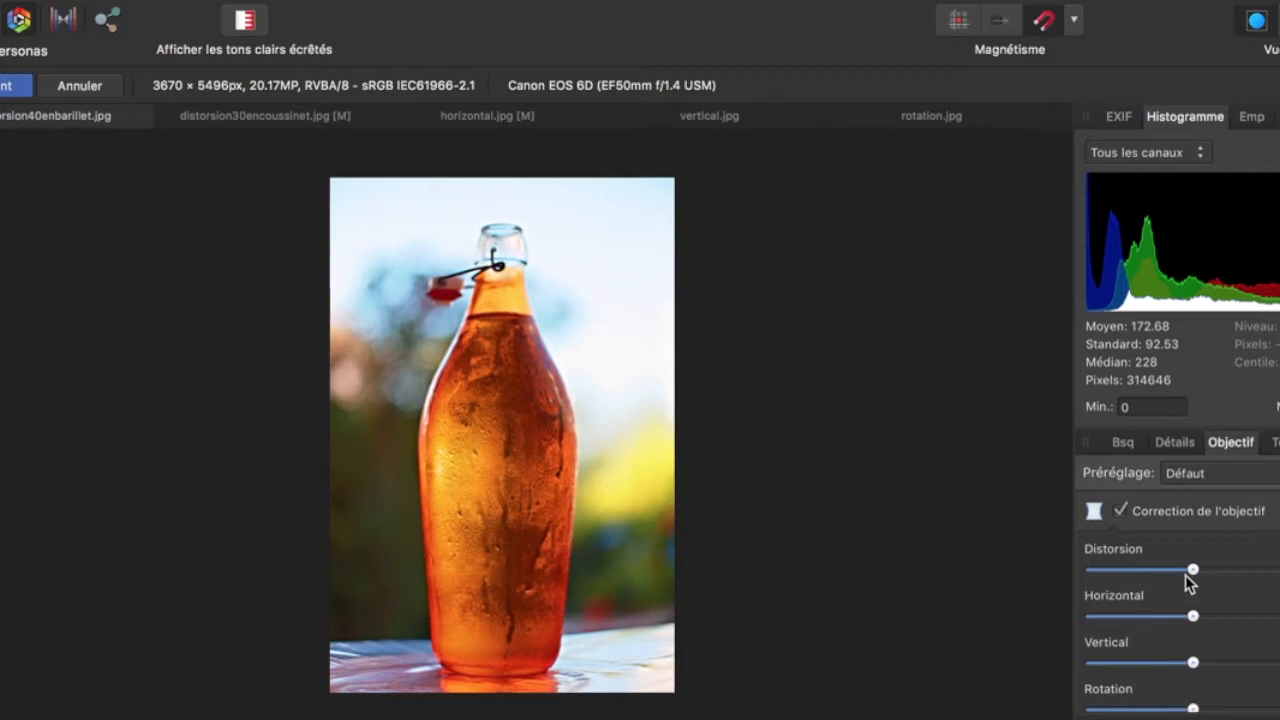
# - Apply a negative lens Distortion to the bottle photo and crop away the transparent edges to 3171 × 5098 px
pyautogui.moveTo(1191, 571); pyautogui.dragTo(1165, 575)
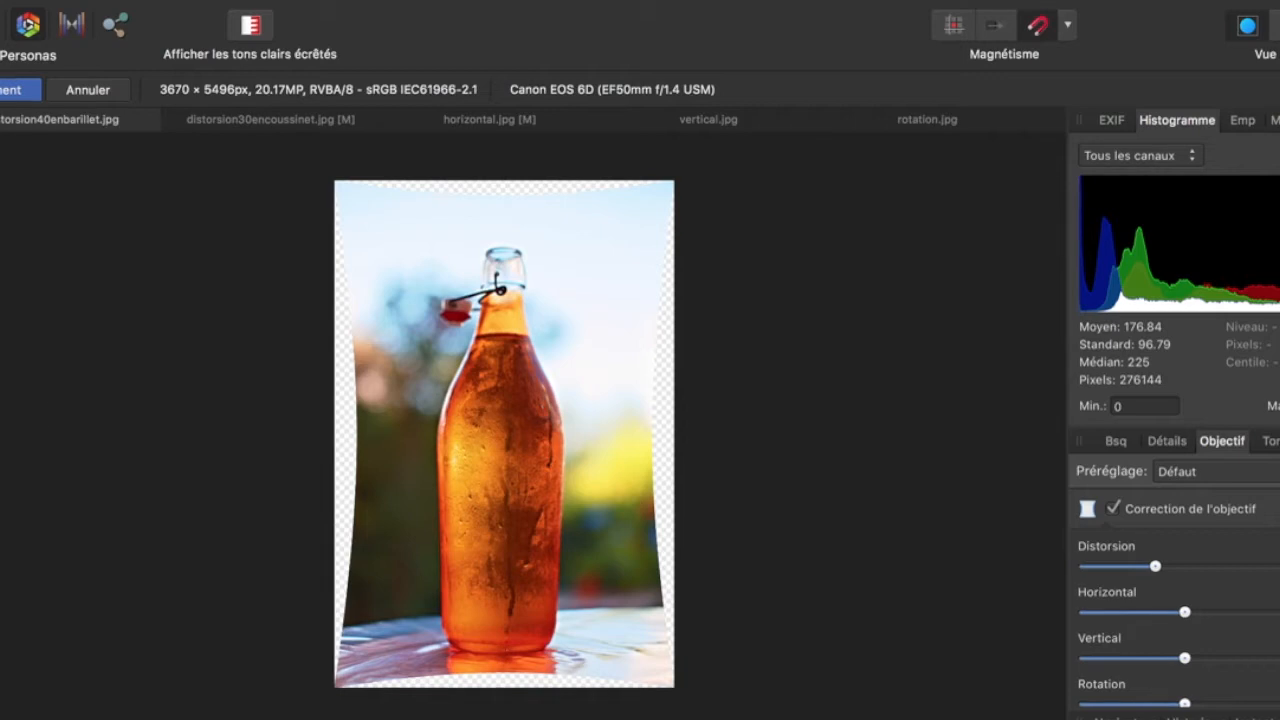
pyautogui.press('c')
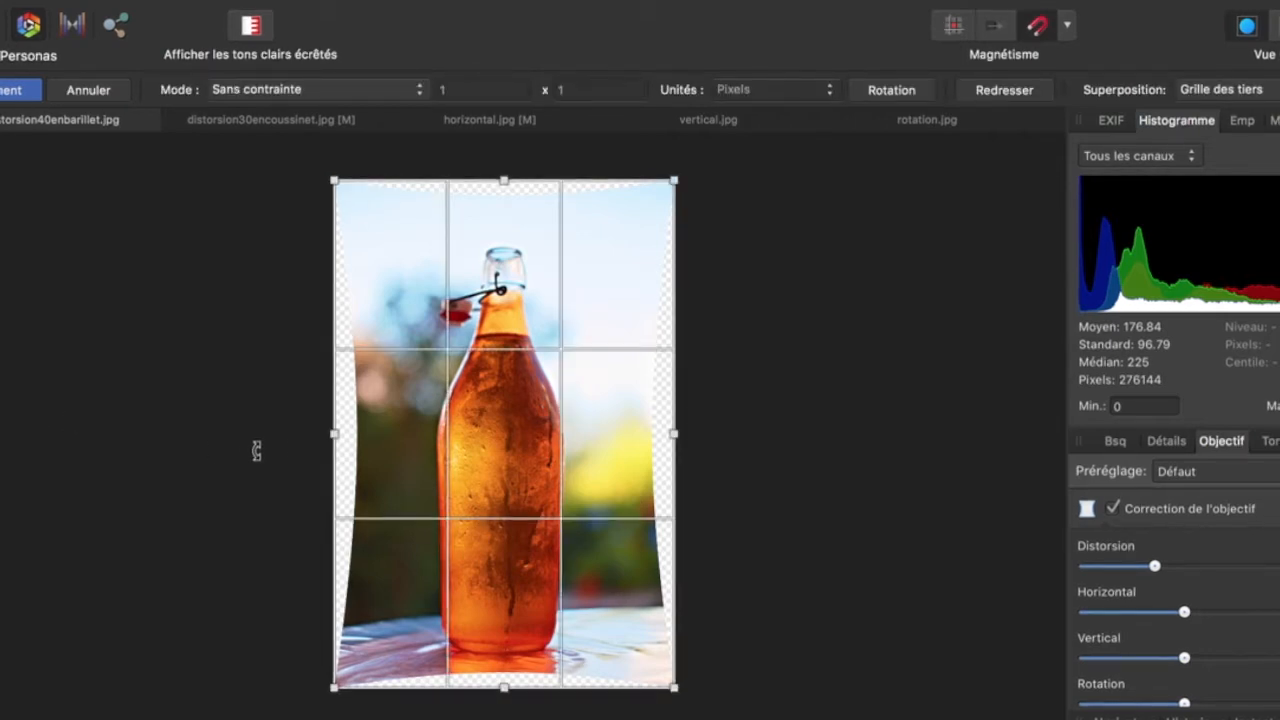
pyautogui.moveTo(331, 433); pyautogui.dragTo(358, 435)
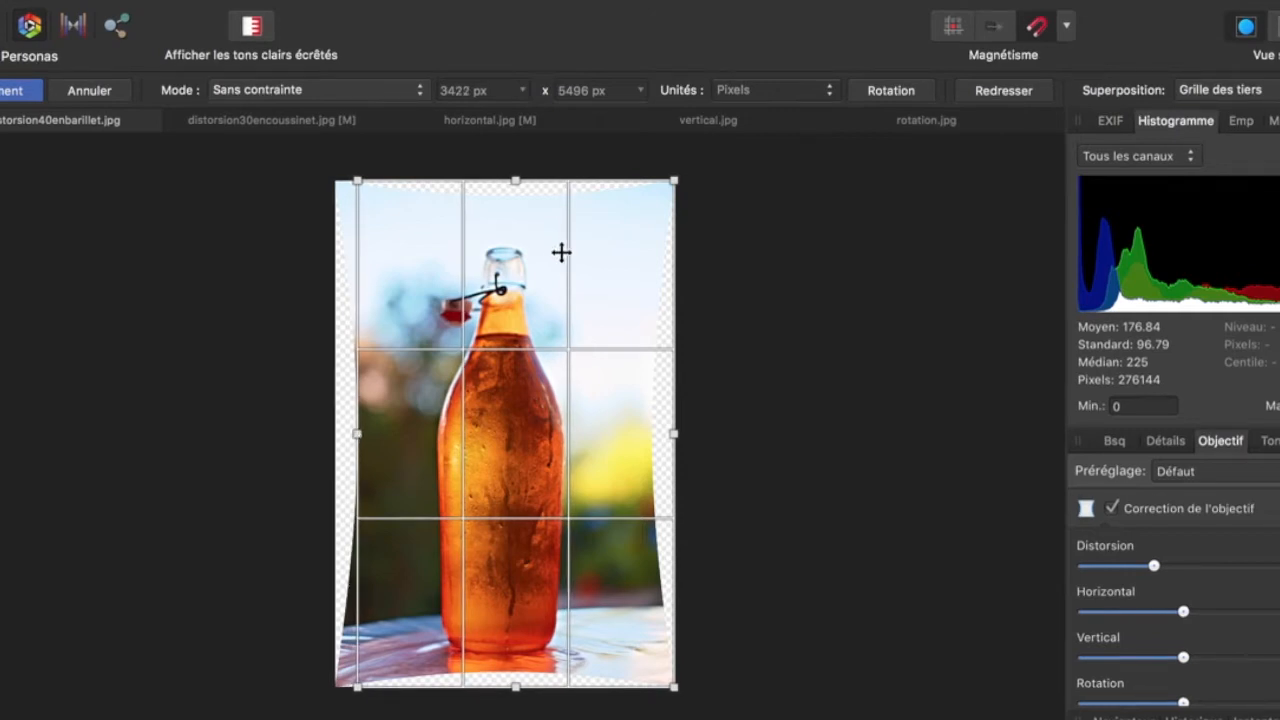
pyautogui.moveTo(517, 181); pyautogui.dragTo(516, 198)
pyautogui.moveTo(674, 443); pyautogui.dragTo(650, 443)
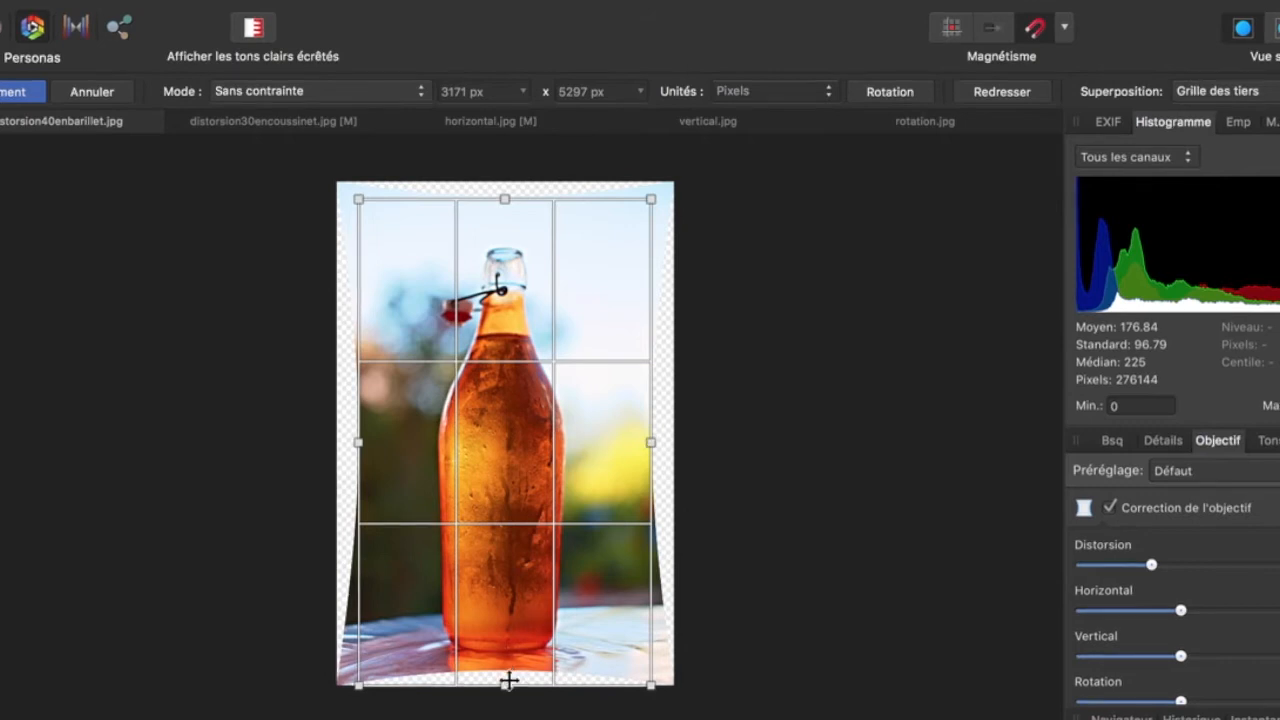
pyautogui.moveTo(504, 683); pyautogui.dragTo(504, 660)
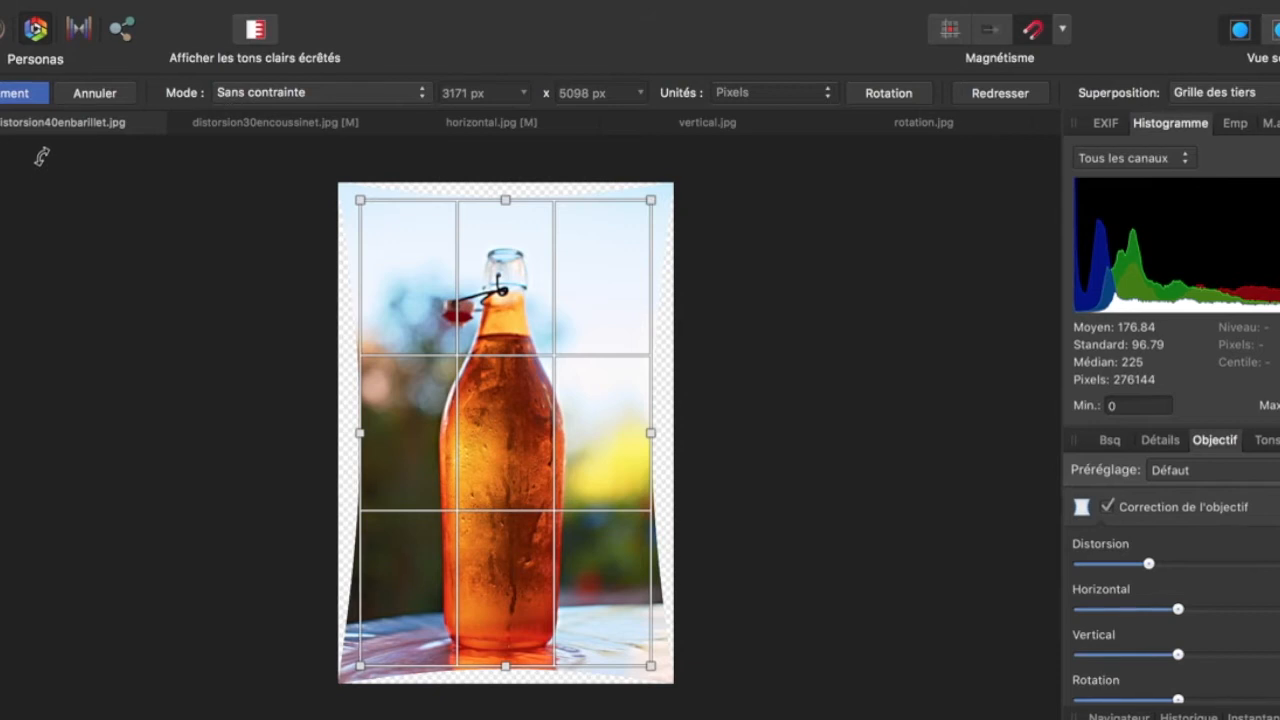
# - Develop the cropped bottle photo and return to the Develop Persona
pyautogui.click(15, 94)
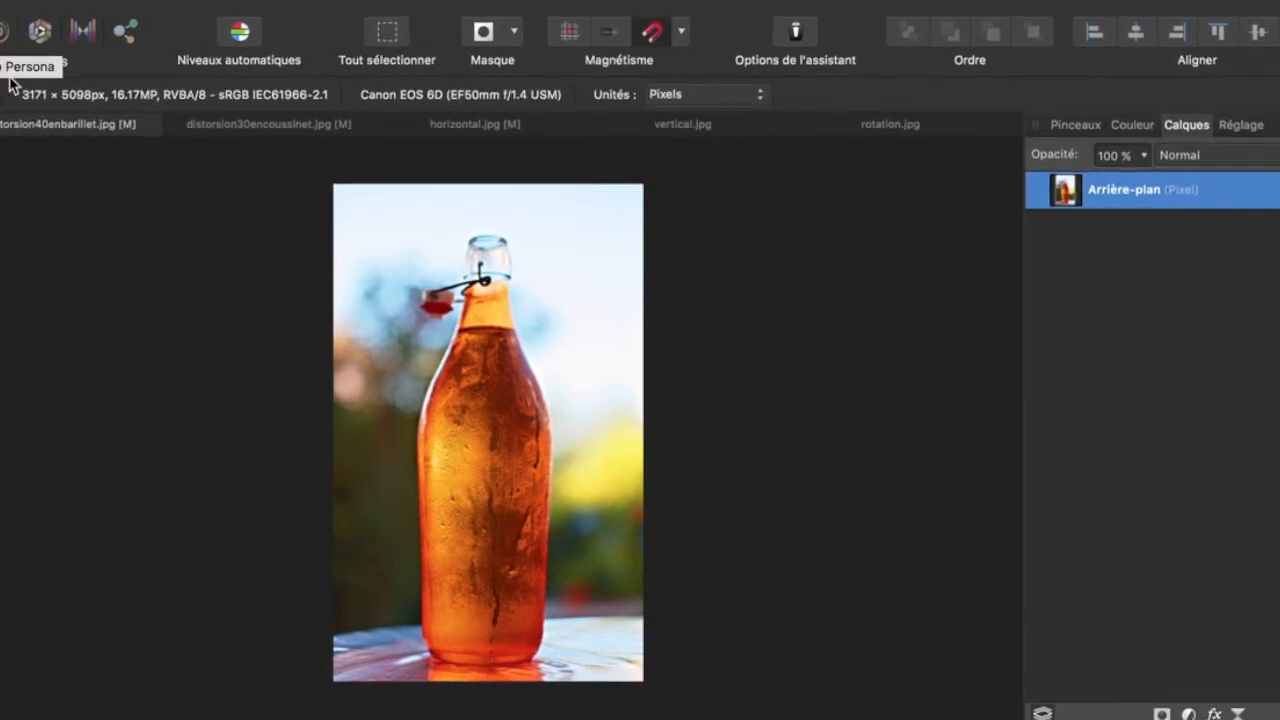
pyautogui.click(41, 37)
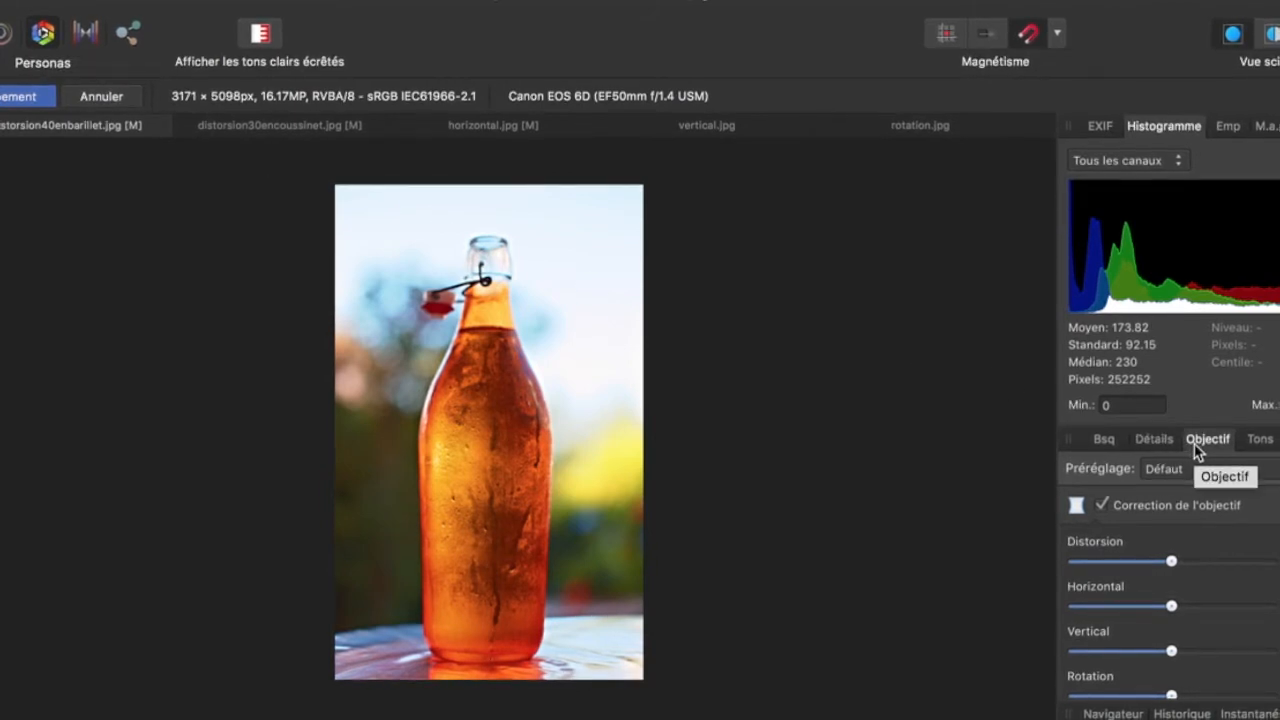
# - In distorsion30encoussinet.jpg, set the lens Distortion to about -31 % and crop away the transparent edges to 2878 × 4762 px
pyautogui.click(313, 130)
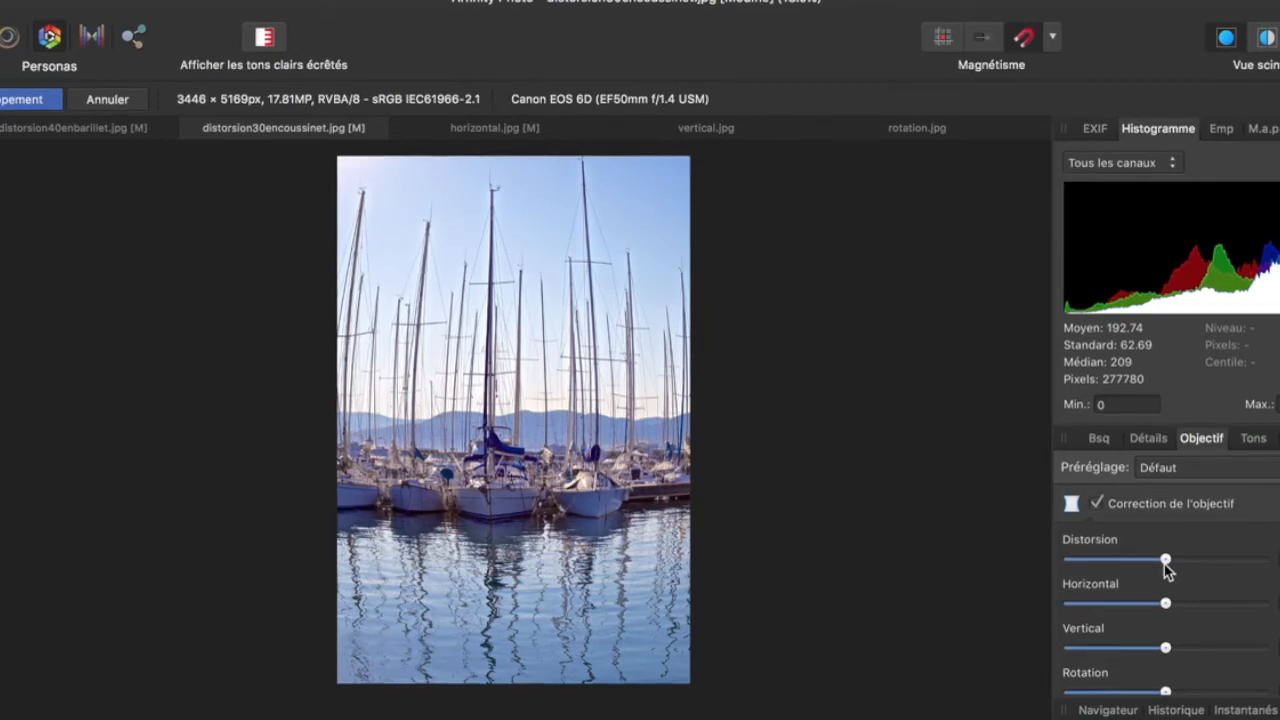
pyautogui.moveTo(1168, 566); pyautogui.dragTo(1136, 562)
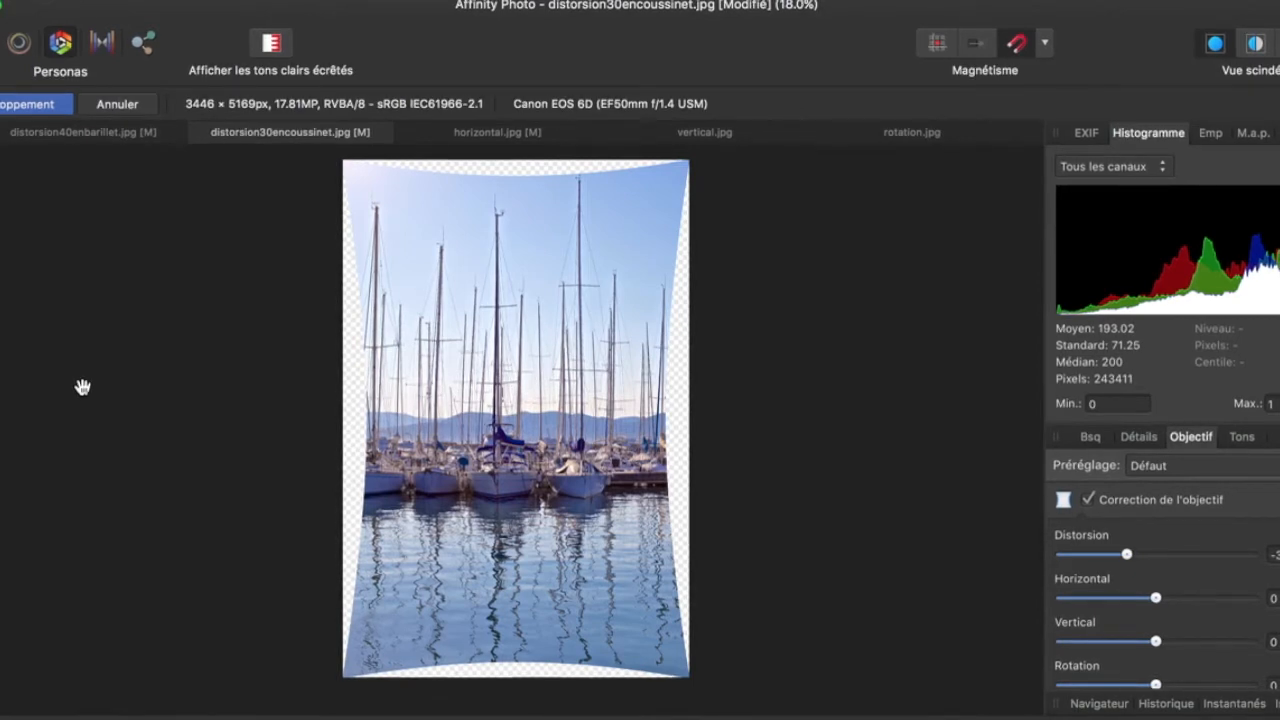
pyautogui.press('c')
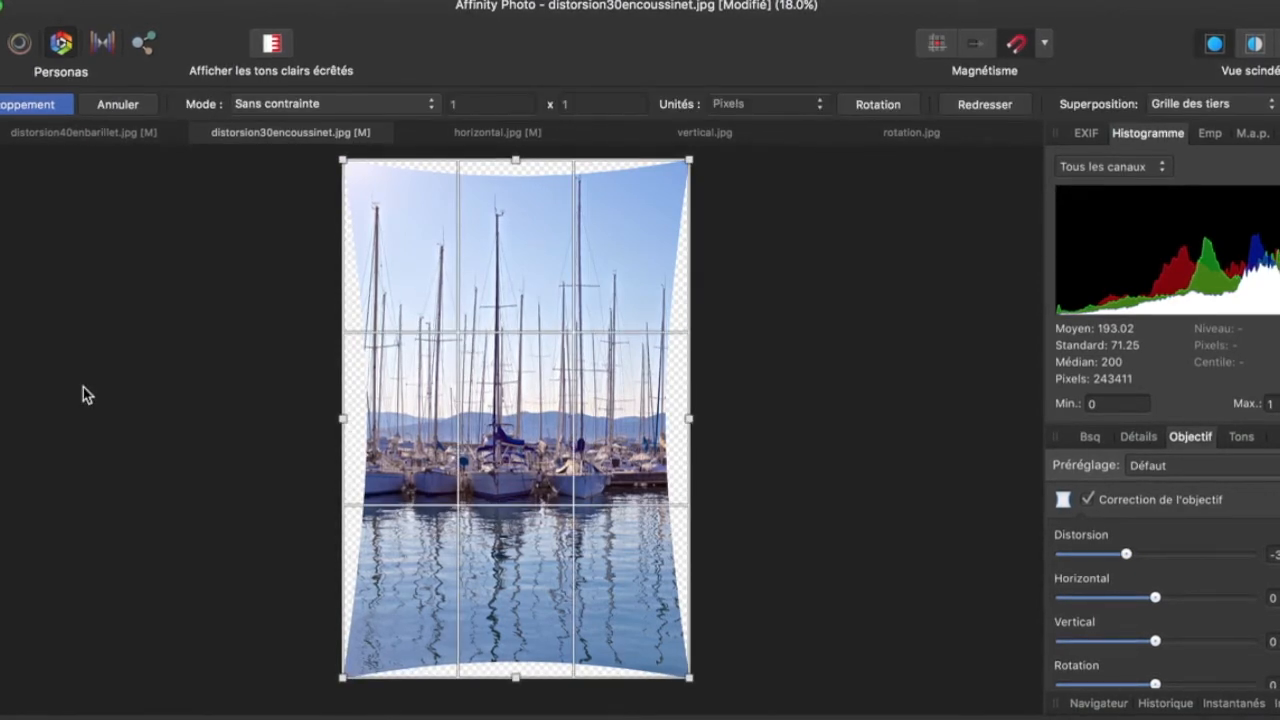
pyautogui.moveTo(343, 421); pyautogui.dragTo(372, 421)
pyautogui.moveTo(532, 165); pyautogui.dragTo(532, 183)
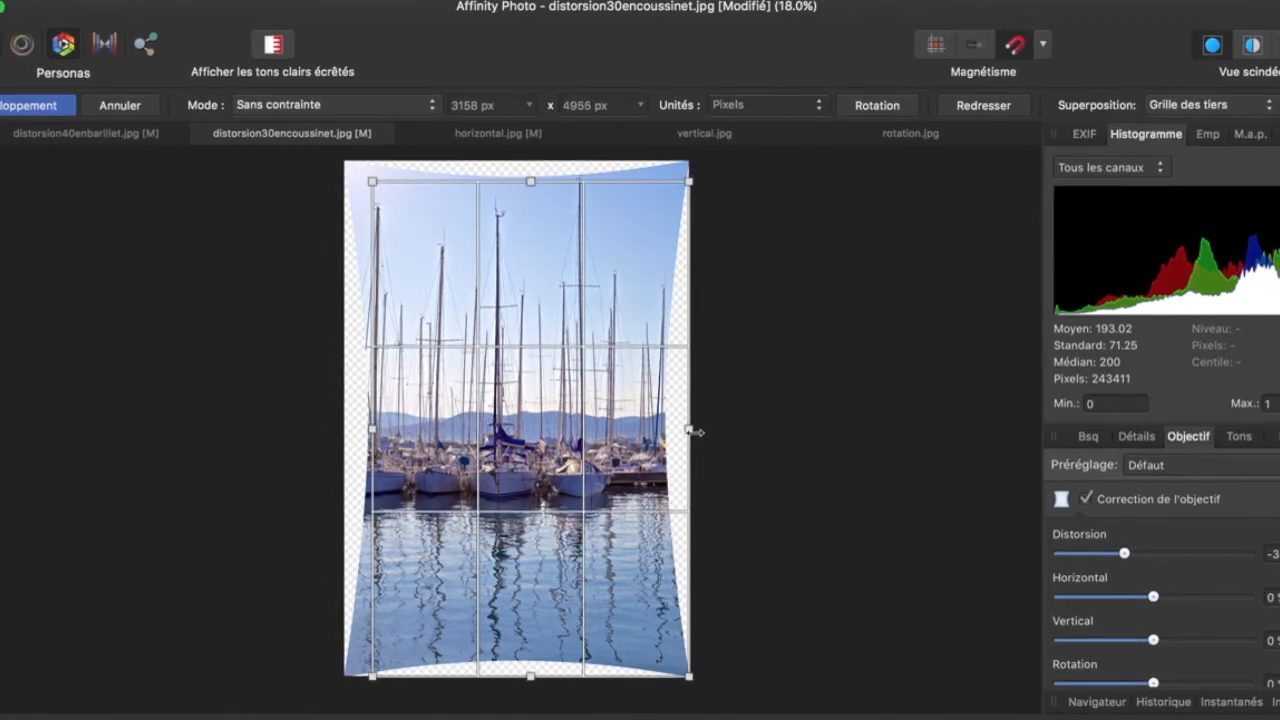
pyautogui.moveTo(688, 429); pyautogui.dragTo(664, 441)
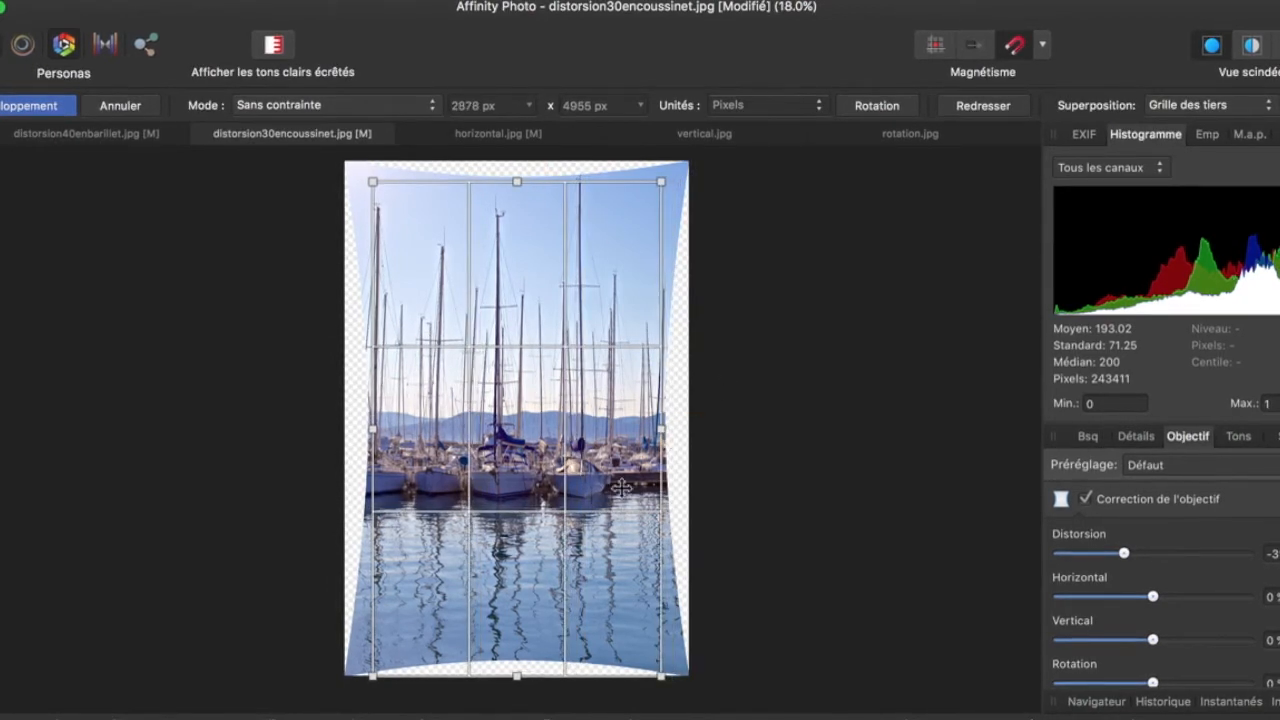
pyautogui.moveTo(517, 676); pyautogui.dragTo(517, 656)
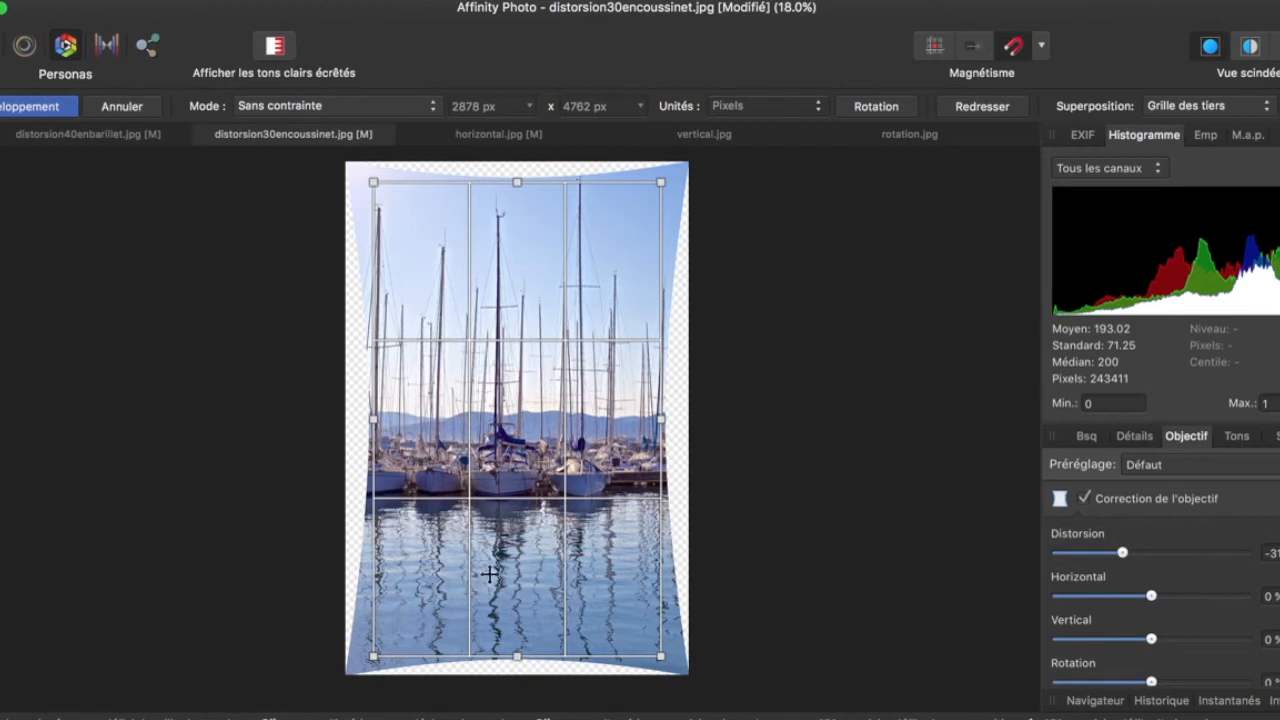
# - Develop the cropped marina photo and bring it back into the Develop Persona
pyautogui.click(40, 107)
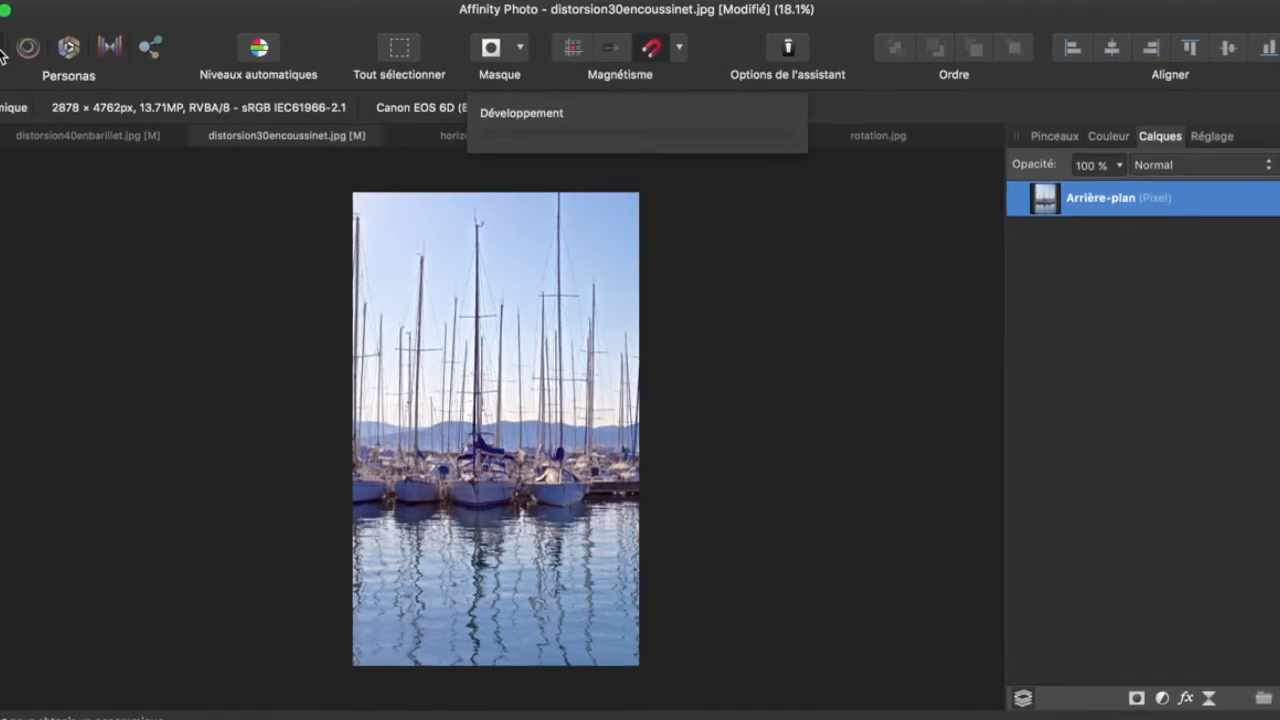
pyautogui.click(74, 50)
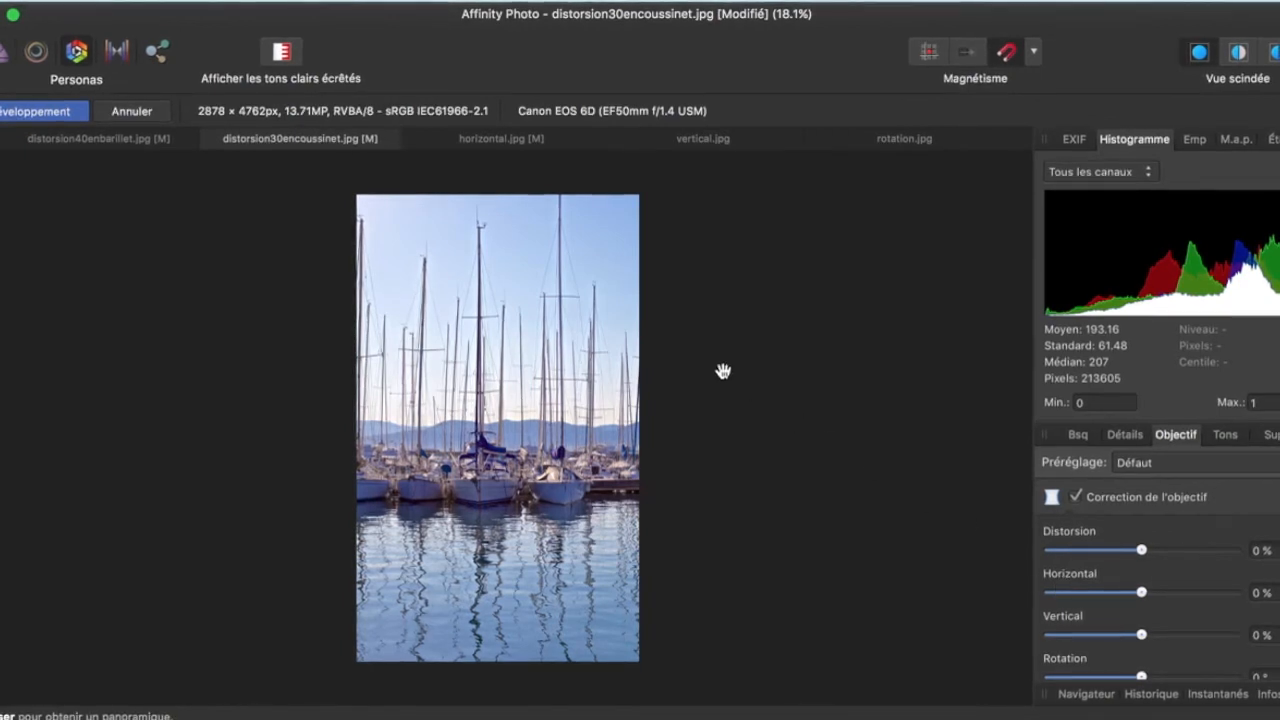
# - In horizontal.jpg, set the Horizontal lens correction to -100 % and crop the upper and lower edges to 5224 × 1845 px
pyautogui.click(535, 142)
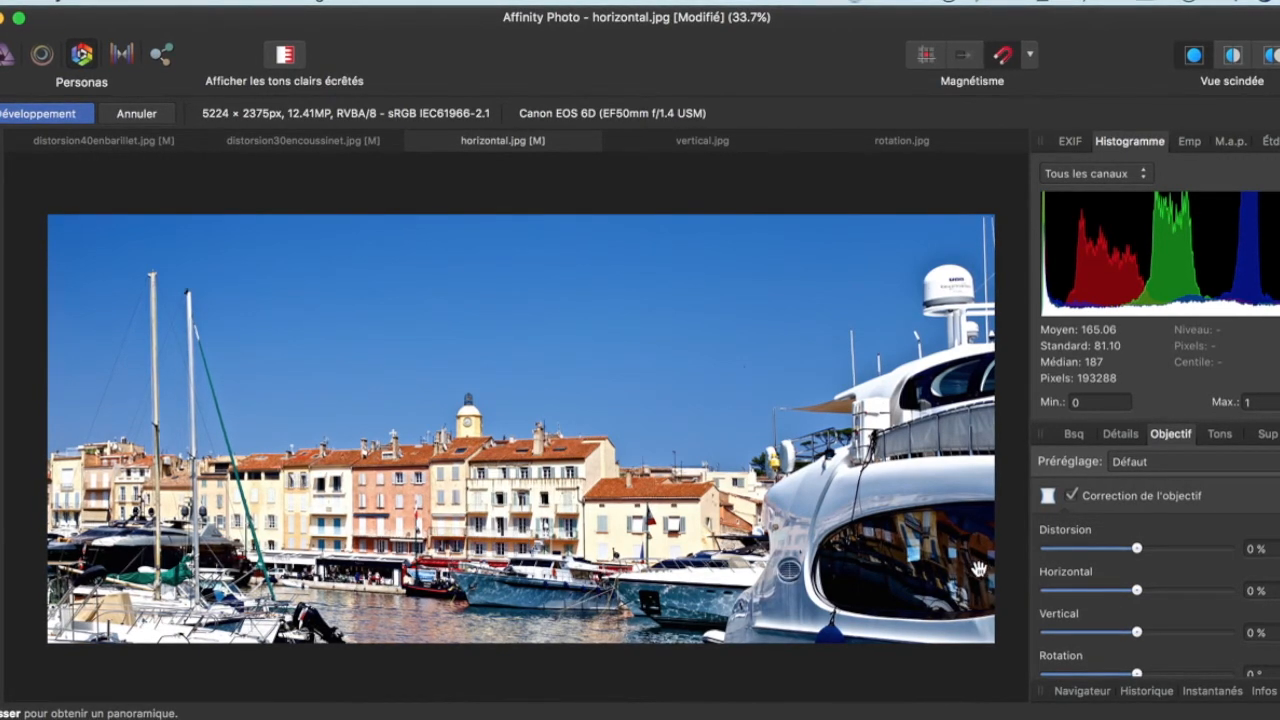
pyautogui.moveTo(1136, 594); pyautogui.dragTo(1036, 594)
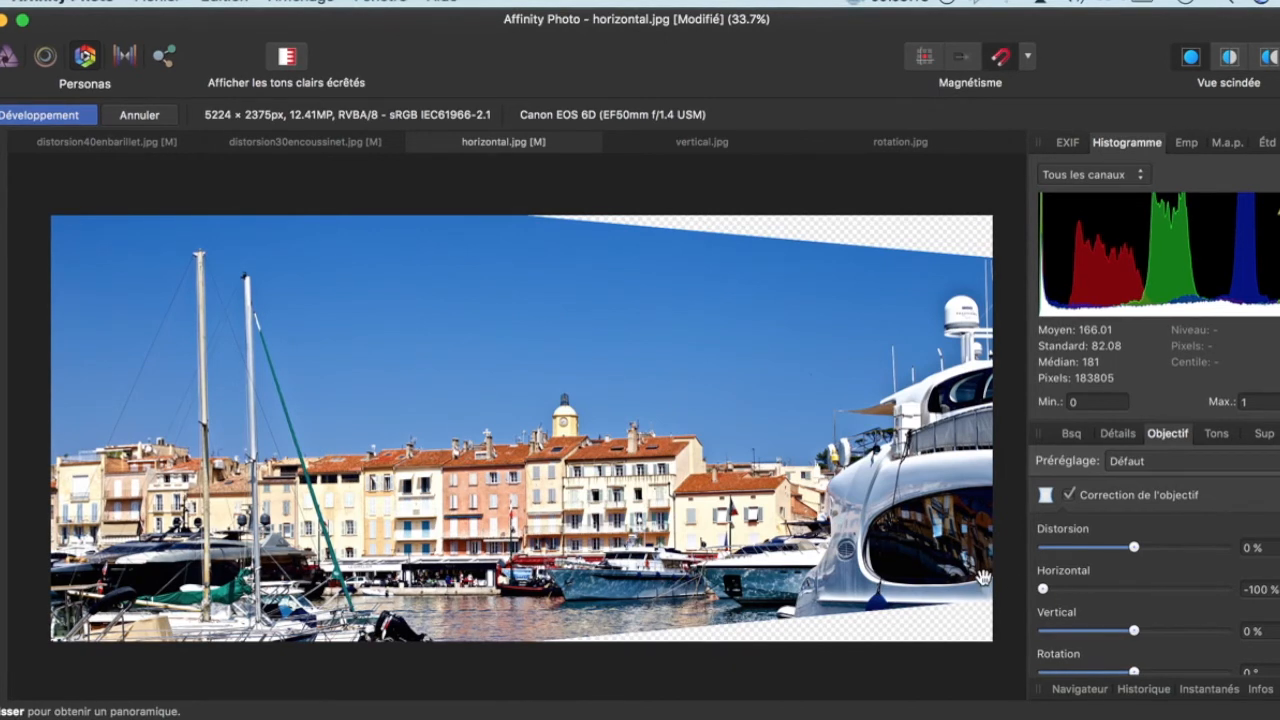
pyautogui.press('c')
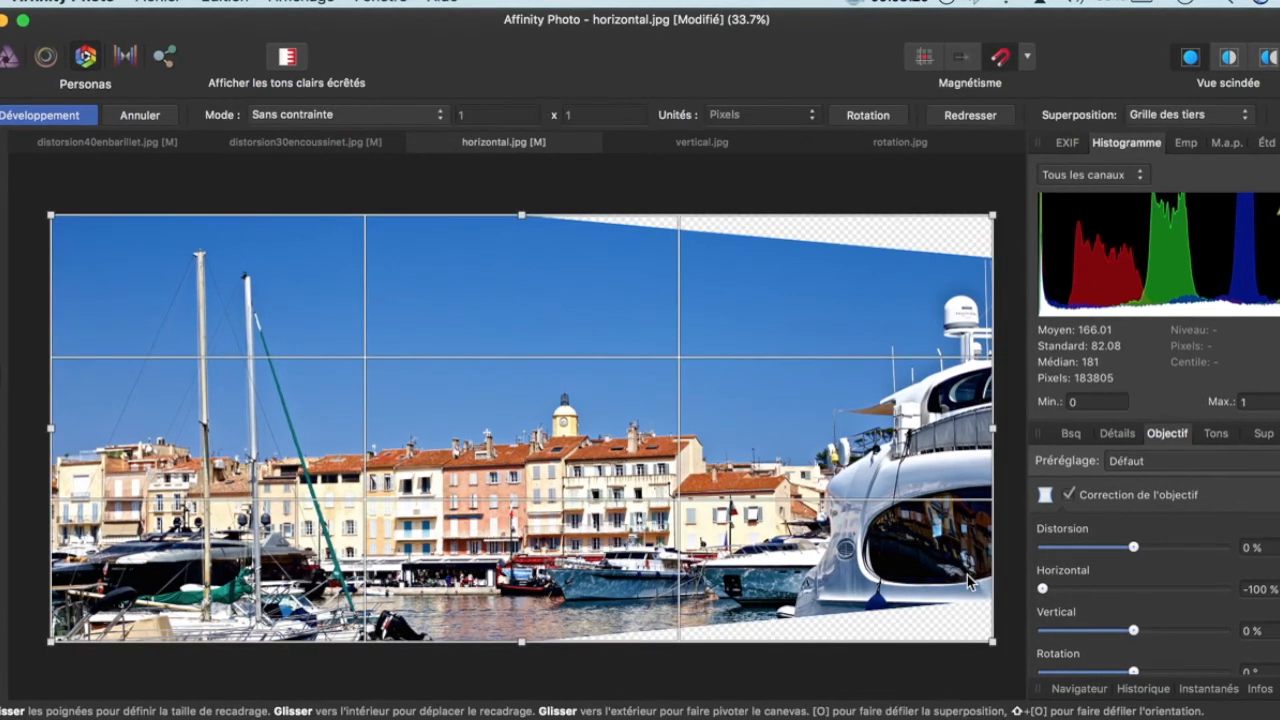
pyautogui.moveTo(522, 216); pyautogui.dragTo(520, 265)
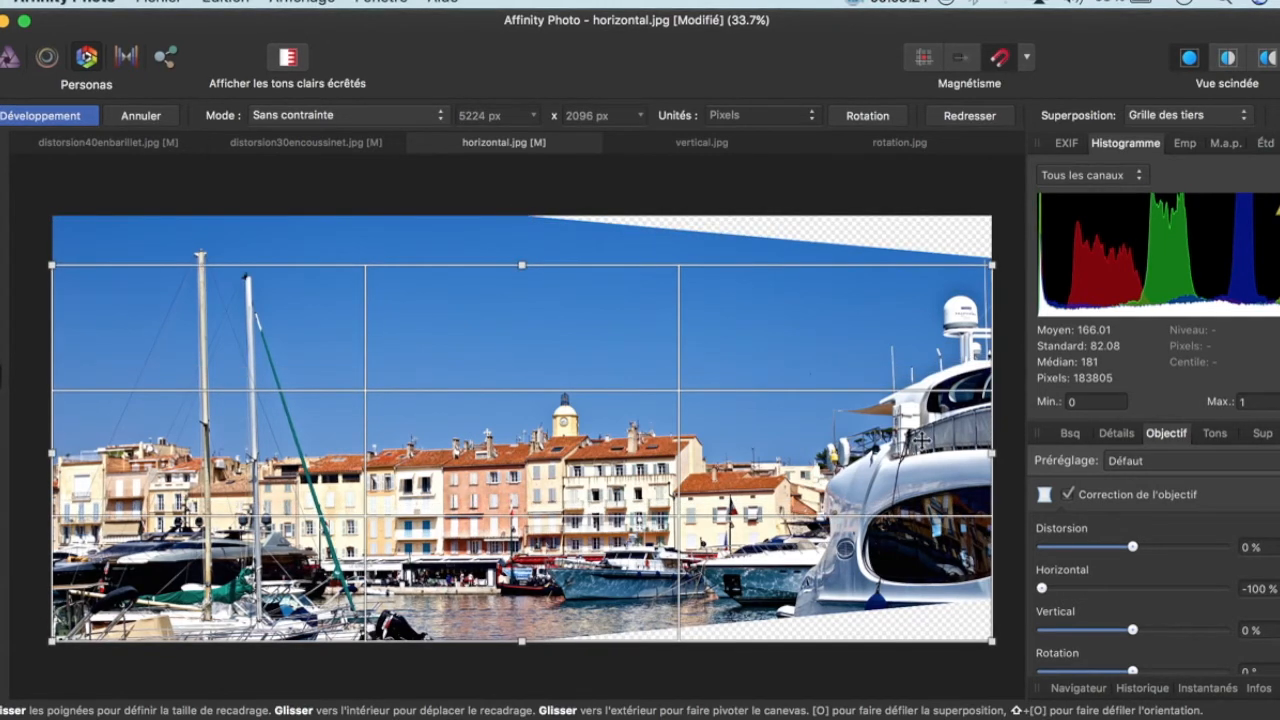
pyautogui.moveTo(520, 640); pyautogui.dragTo(521, 595)
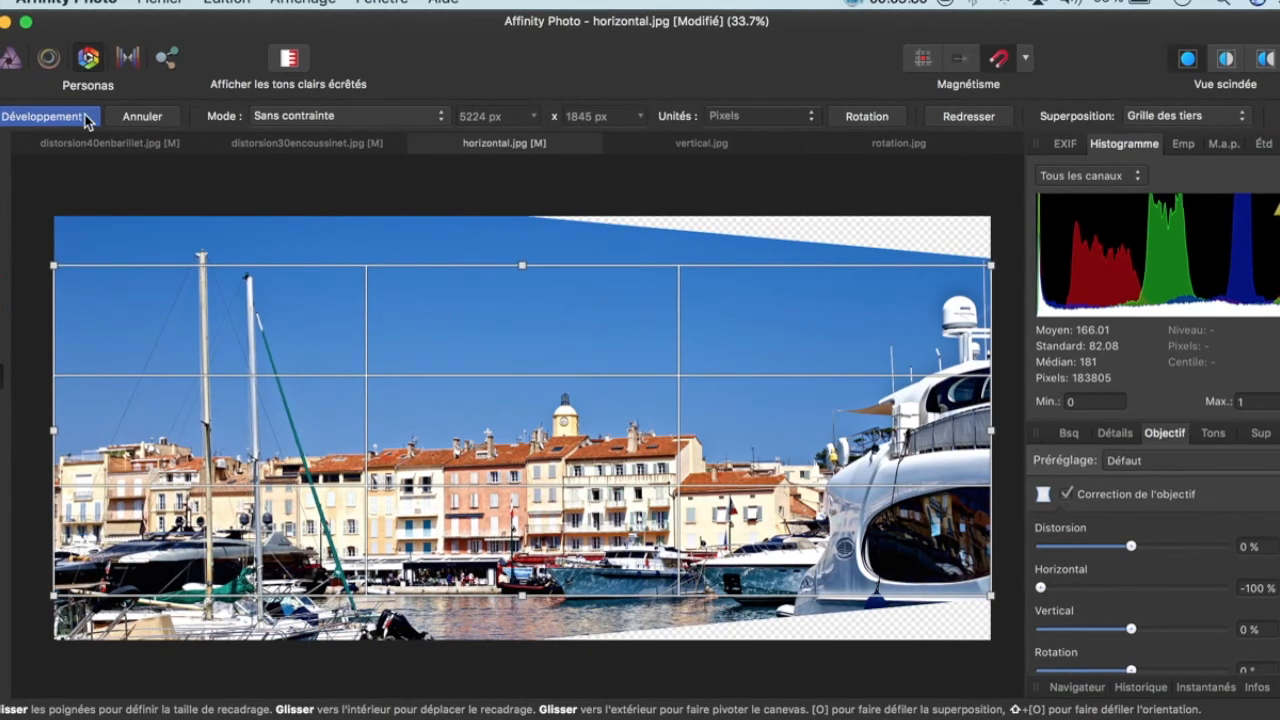
# - Develop the cropped harbour panorama and reopen it in the Develop Persona
pyautogui.click(42, 116)
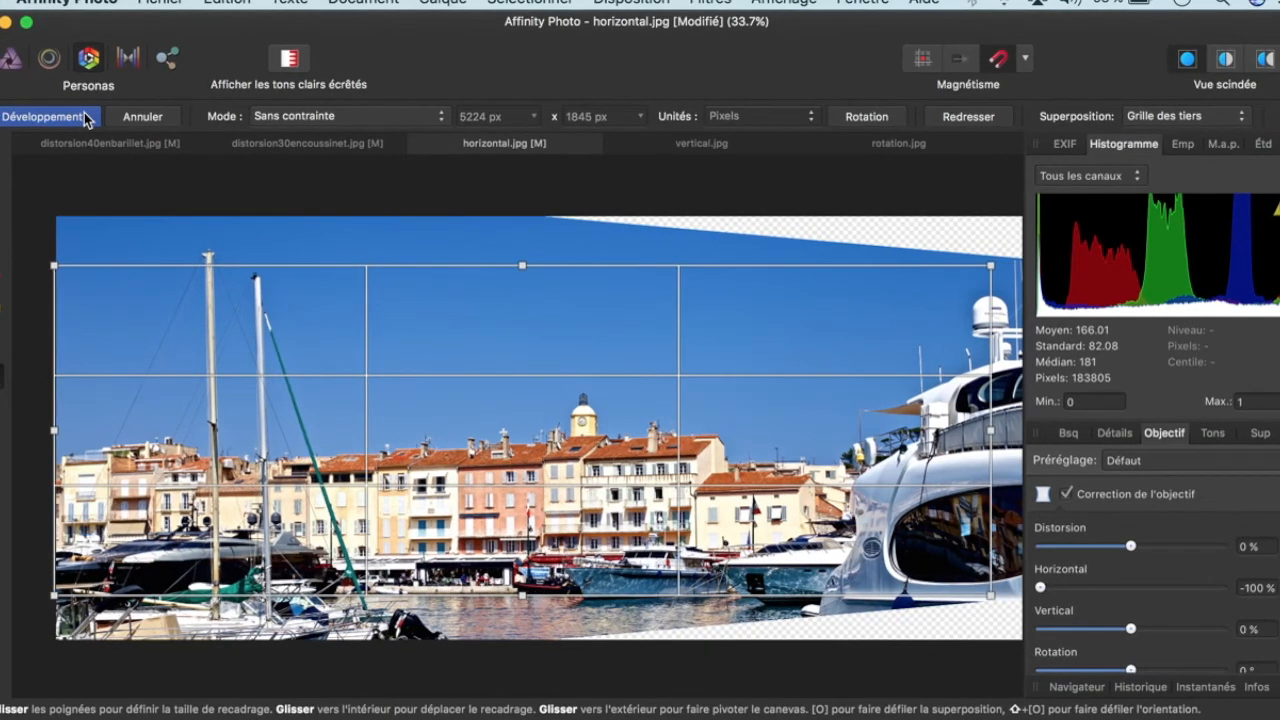
pyautogui.click(90, 60)
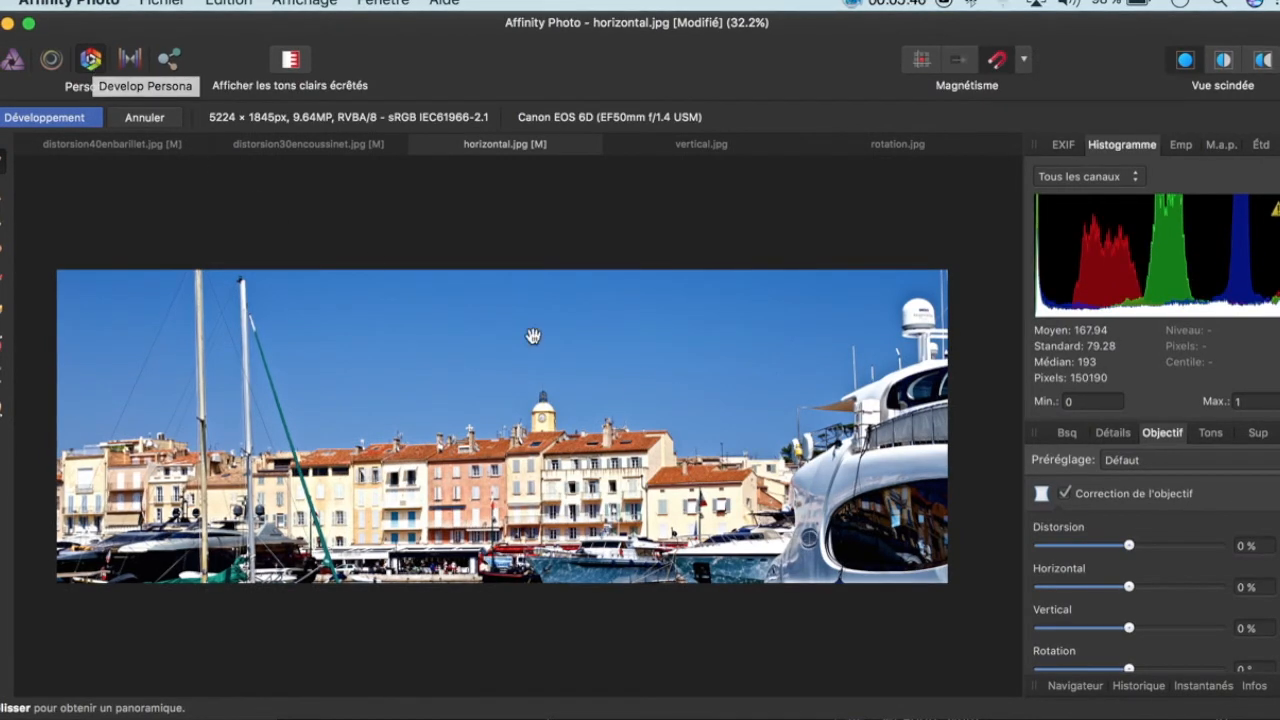
# - In vertical.jpg, set the Vertical lens correction to -9 % and the scale (Échelle) to 103 % to fill the frame
pyautogui.scroll(-3, 1122, 622)
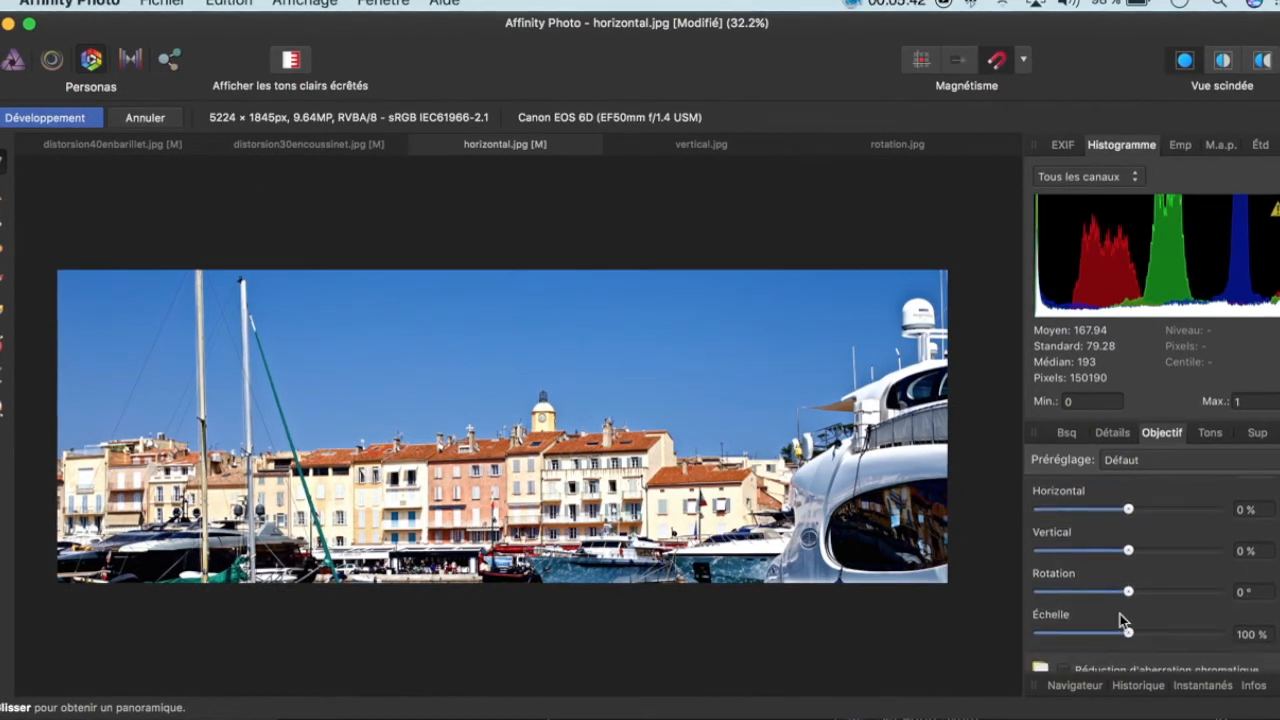
pyautogui.scroll(1, 1121, 616)
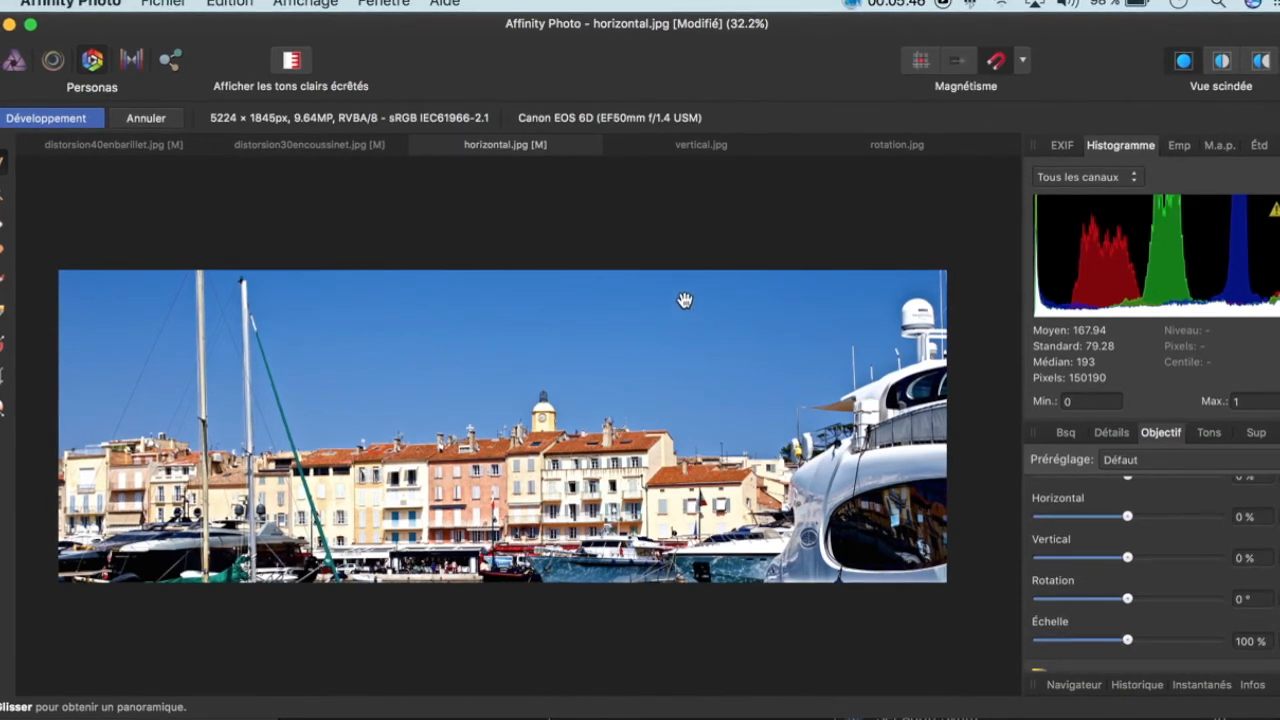
pyautogui.click(727, 150)
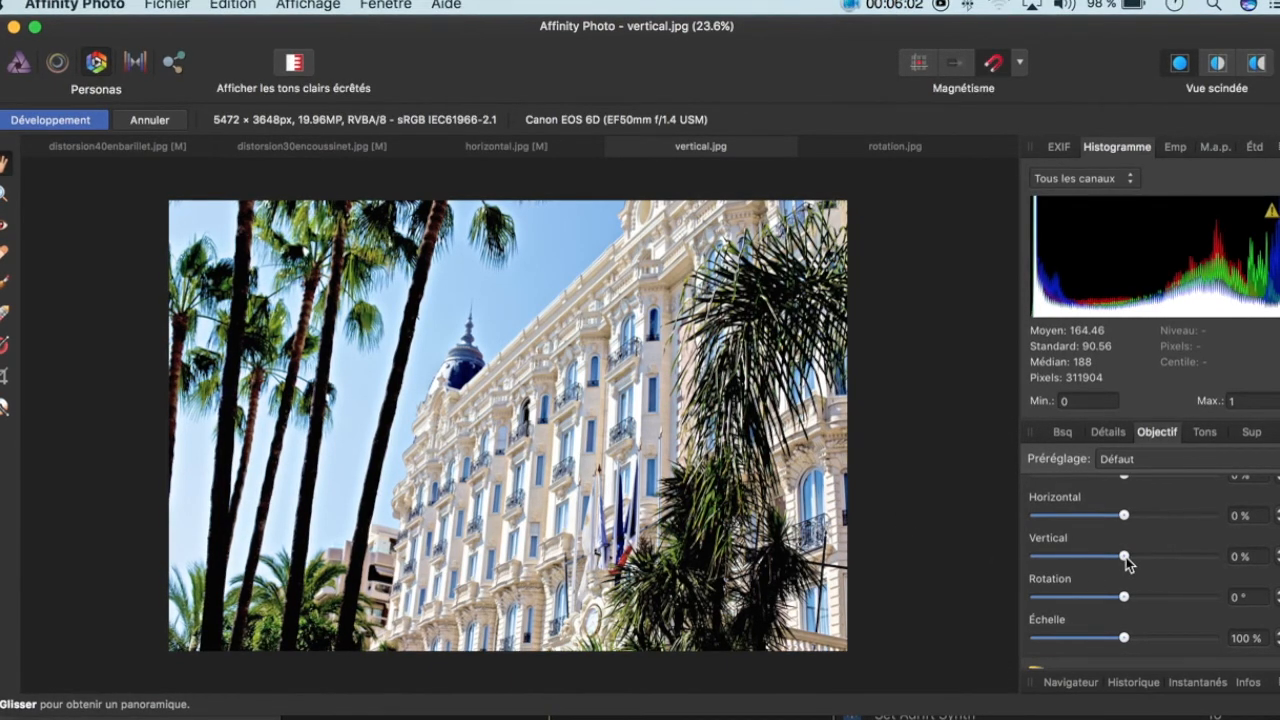
pyautogui.moveTo(1127, 563); pyautogui.dragTo(1118, 563)
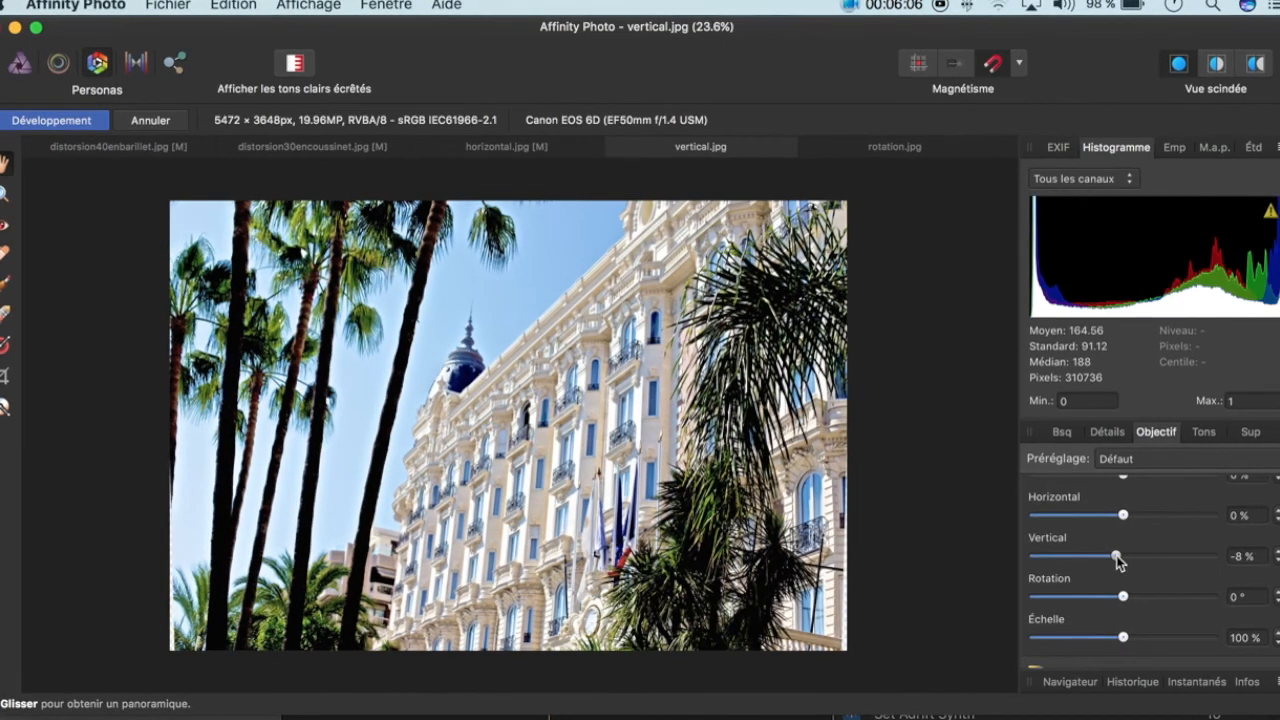
pyautogui.moveTo(1117, 562); pyautogui.dragTo(1115, 562)
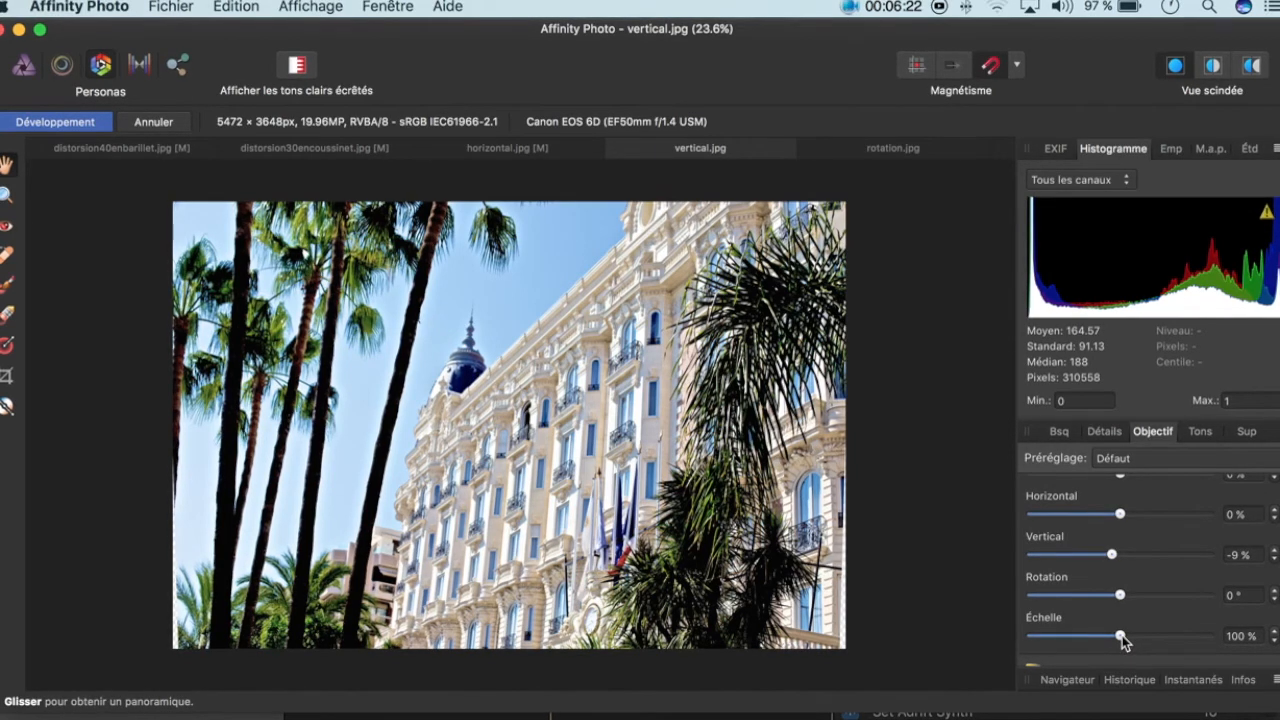
pyautogui.moveTo(1121, 636); pyautogui.dragTo(1124, 635)
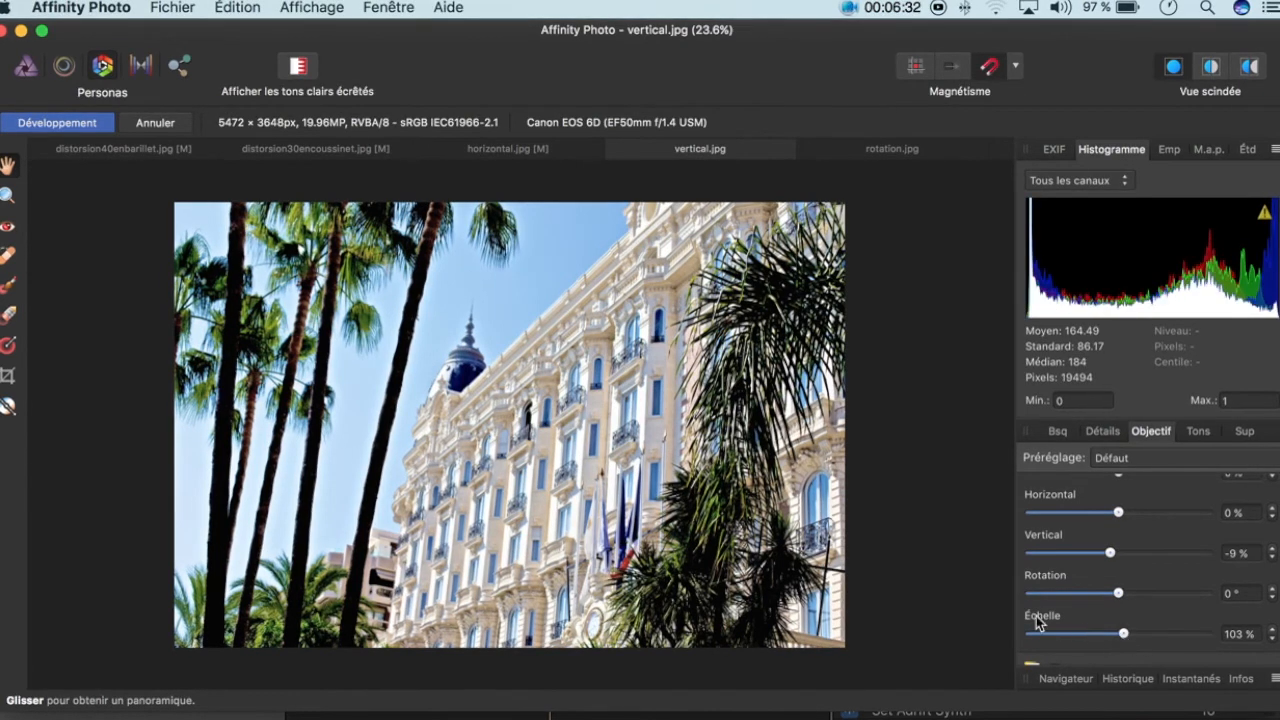
# - Develop the corrected hotel facade photo and return to the Develop Persona
pyautogui.click(71, 129)
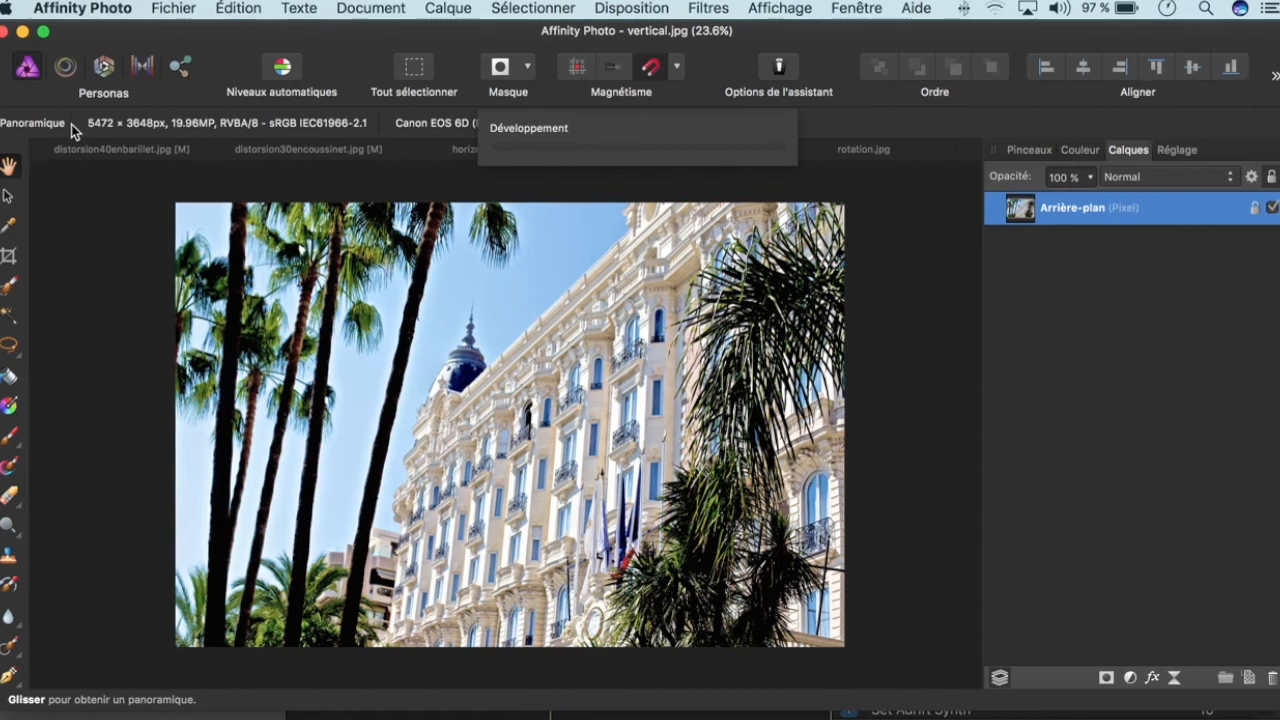
pyautogui.click(104, 66)
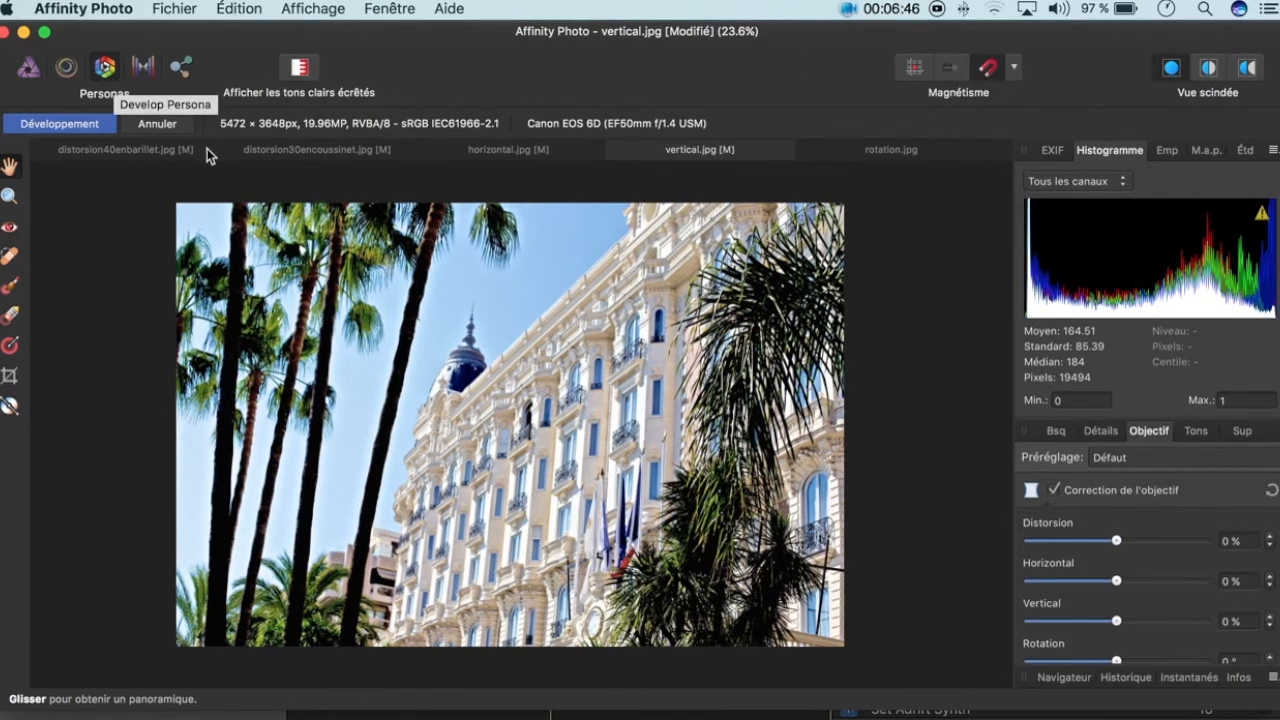
# - In rotation.jpg, level the horizon with a lens Rotation of 3.6° and set the scale (Échelle) to 109 %
pyautogui.scroll(-3, 1173, 622)
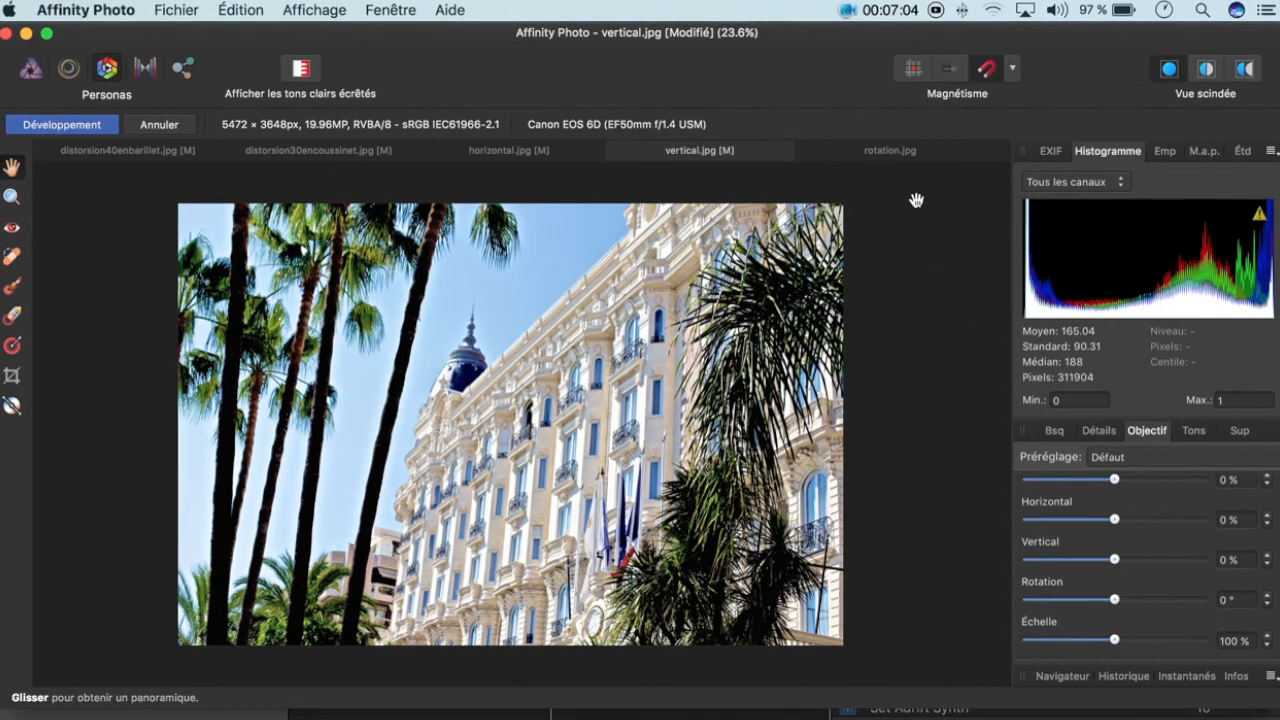
pyautogui.click(921, 157)
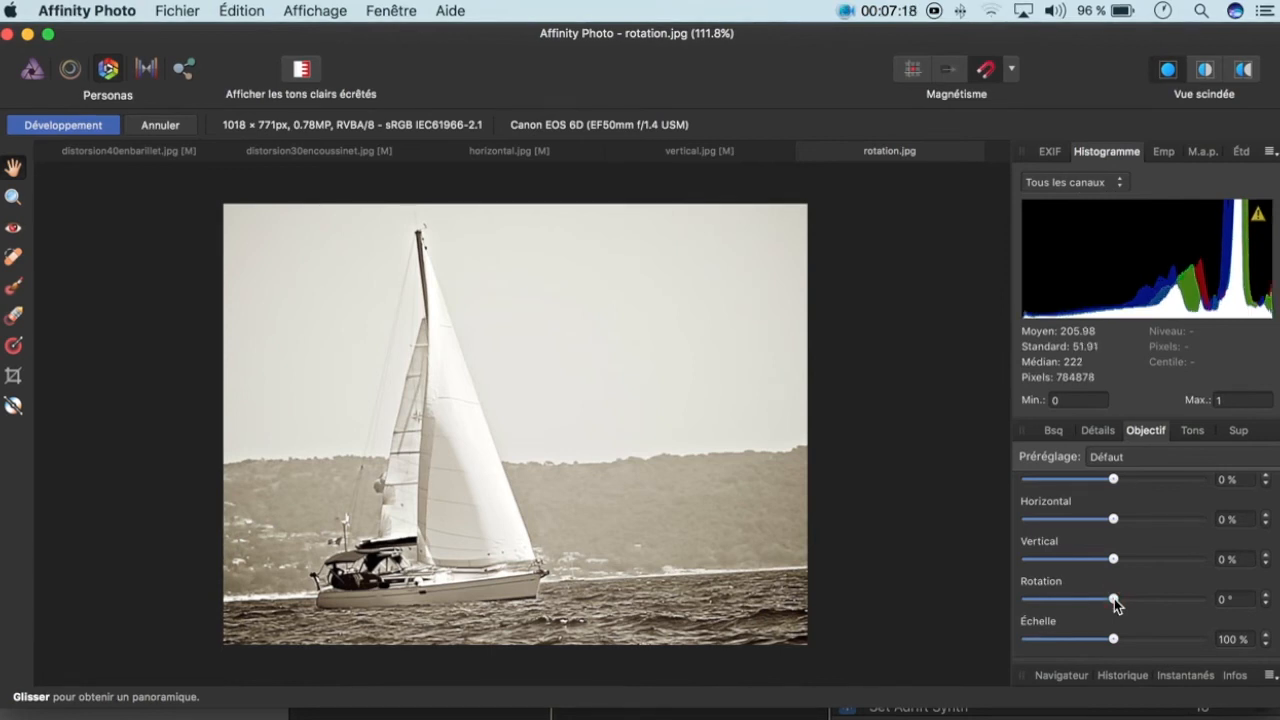
pyautogui.moveTo(1115, 604); pyautogui.dragTo(1154, 600)
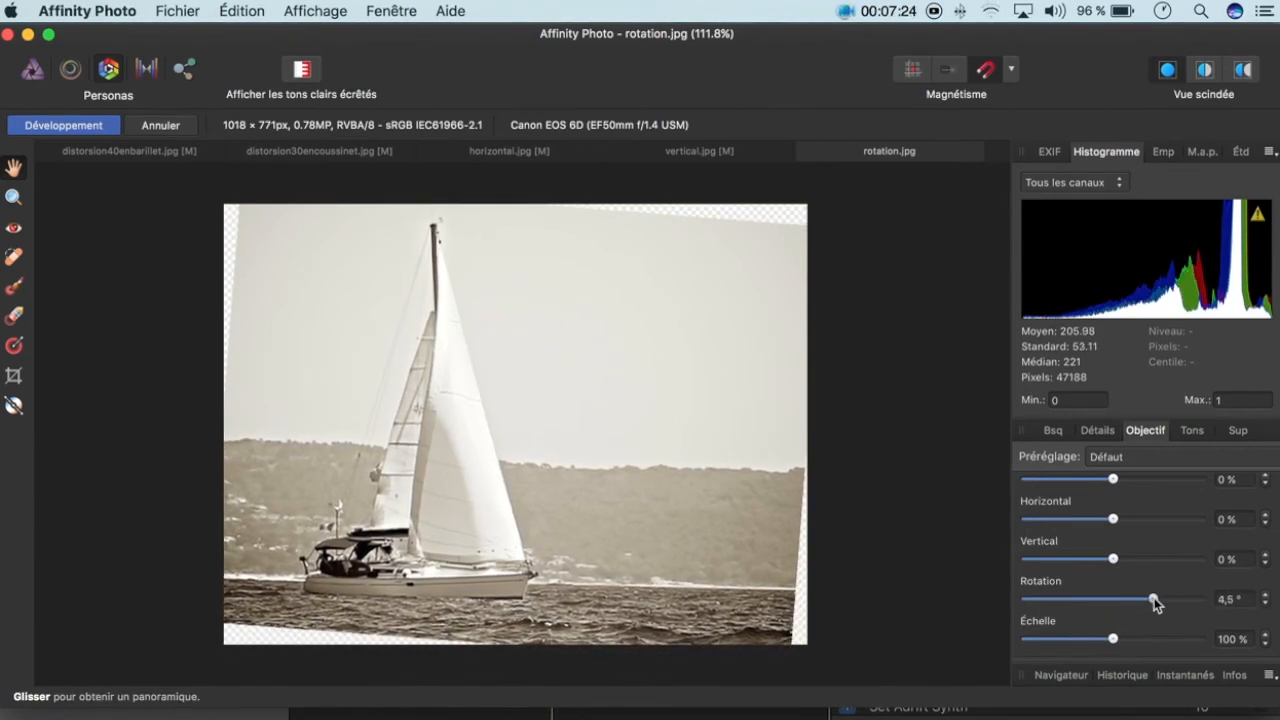
pyautogui.moveTo(1118, 643); pyautogui.dragTo(1169, 643)
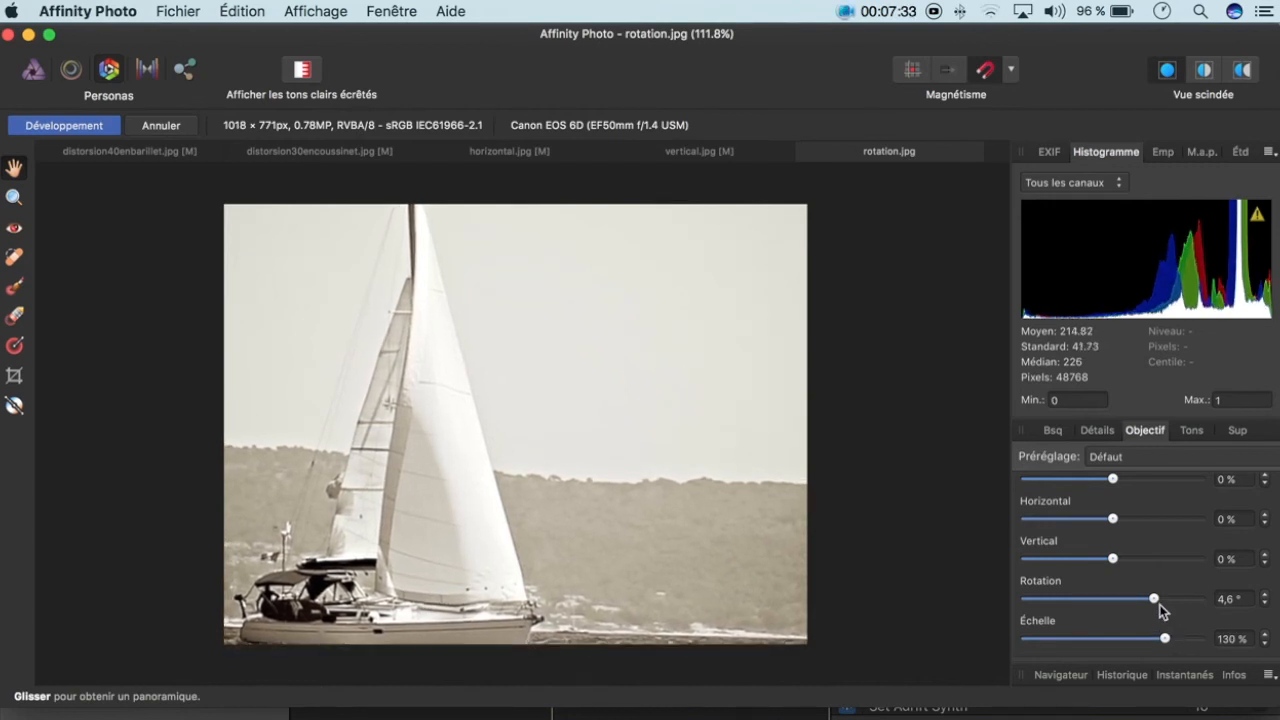
pyautogui.moveTo(1156, 598)
pyautogui.mouseDown()
pyautogui.moveTo(1165, 604)
pyautogui.moveTo(1147, 607)
pyautogui.mouseUp()
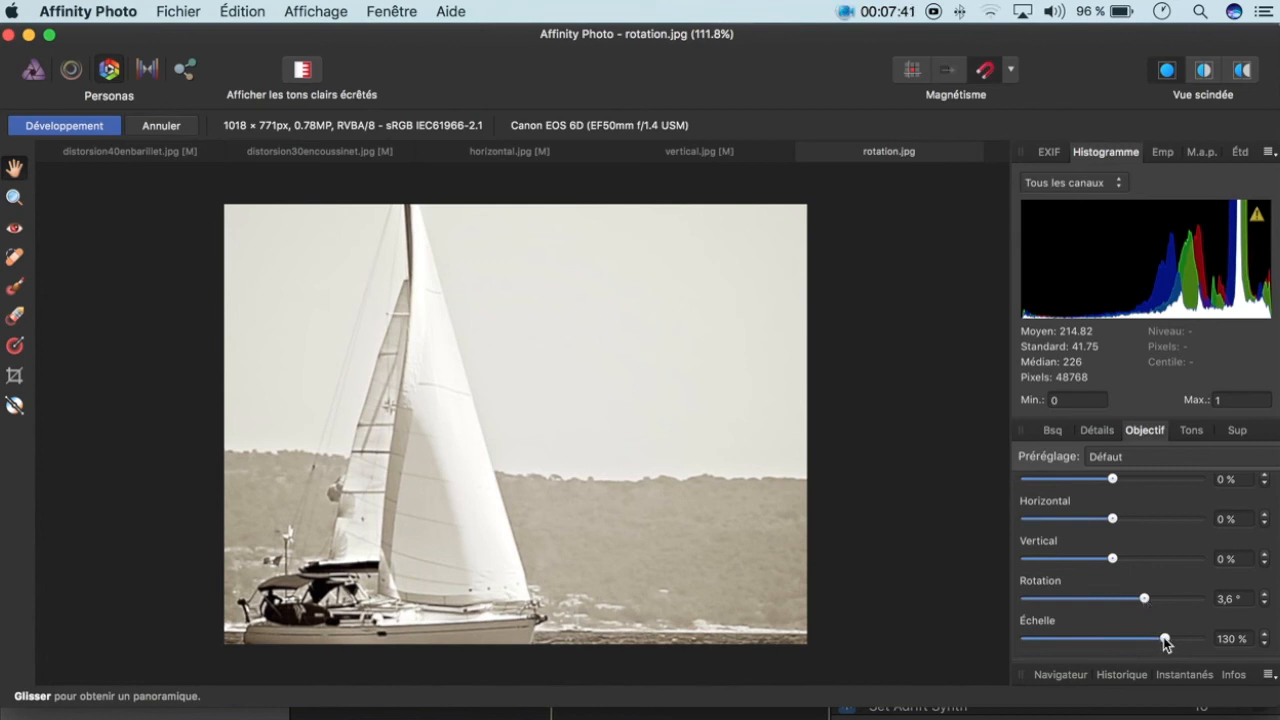
pyautogui.moveTo(1143, 645); pyautogui.dragTo(1129, 647)
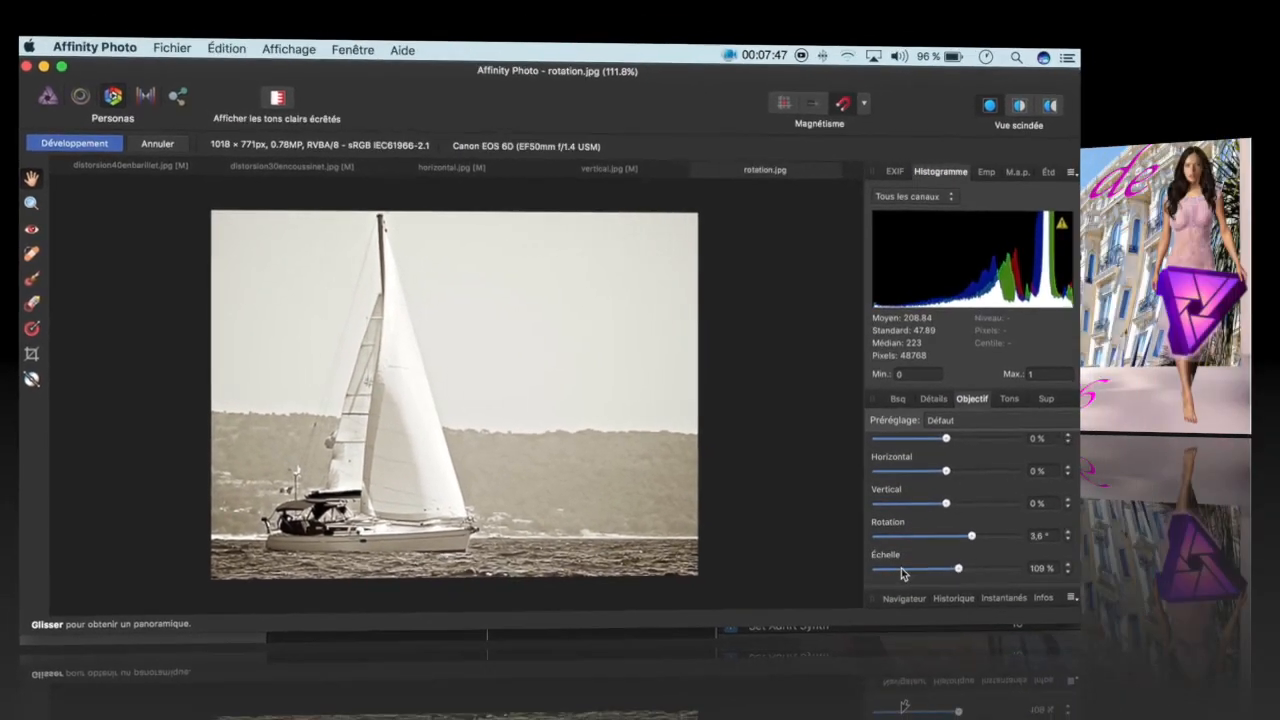